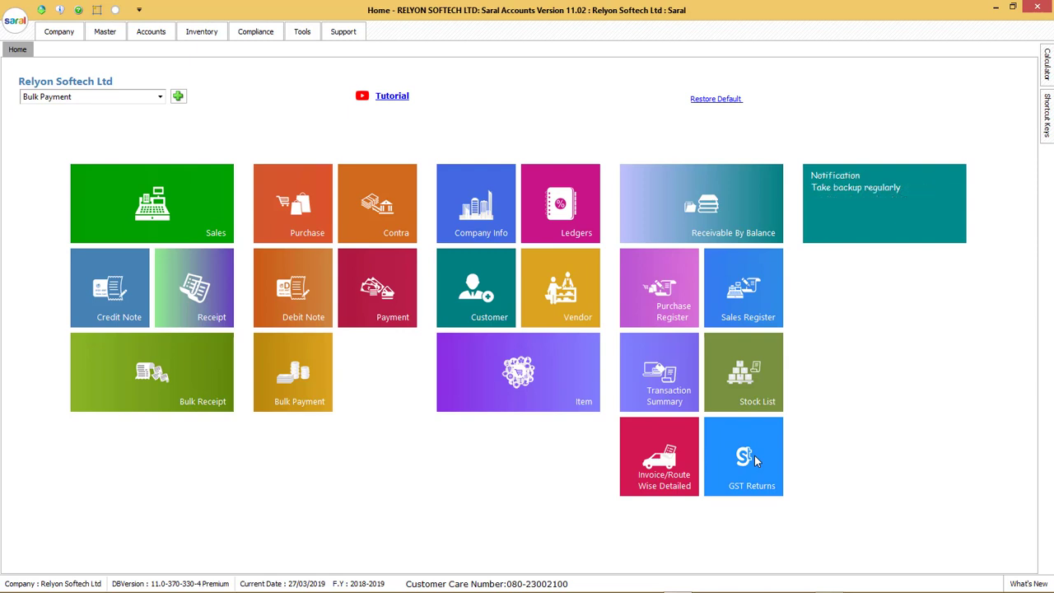
Open the outstanding Payable By Balance view for all account groups
left_click(141, 32)
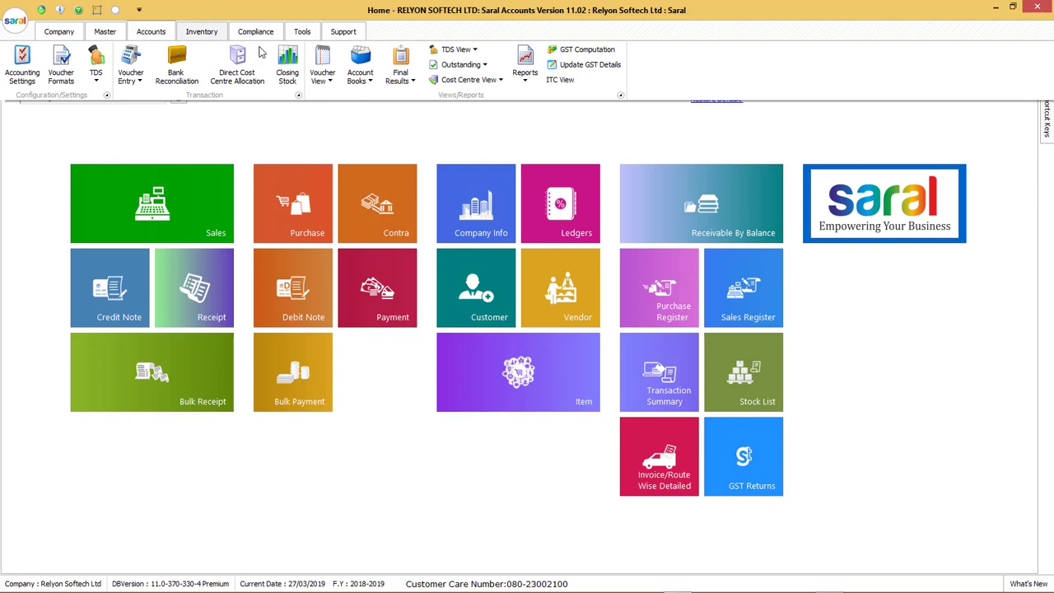
left_click(485, 66)
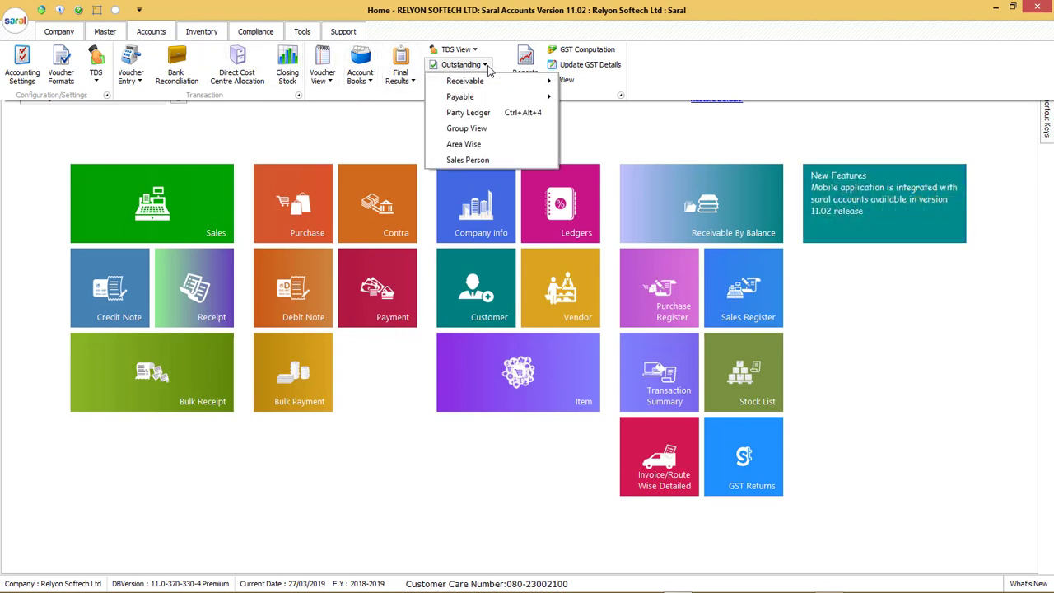
mouse_move(494, 96)
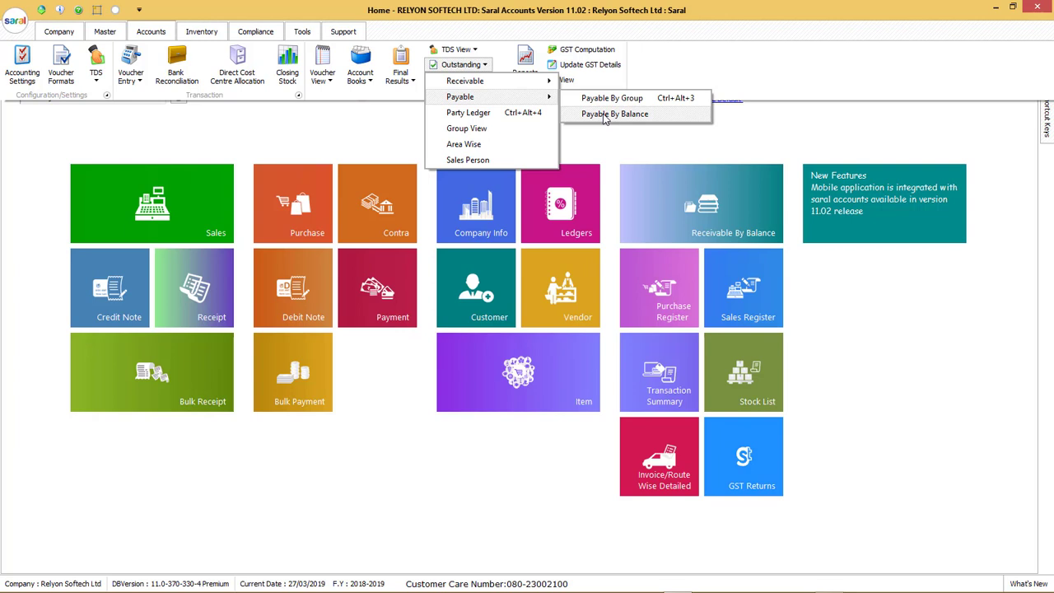
left_click(604, 115)
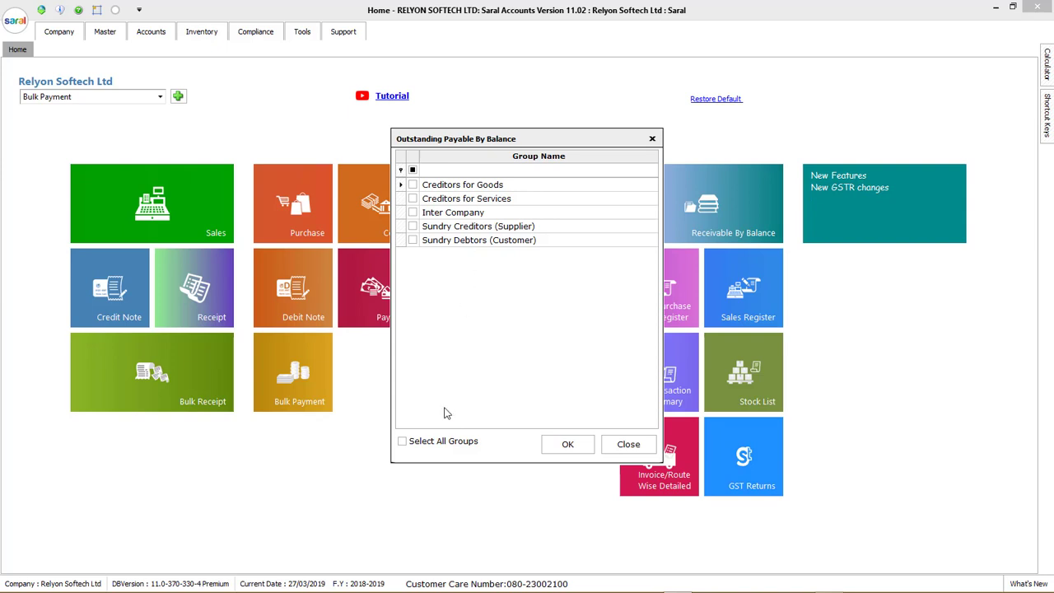
left_click(446, 444)
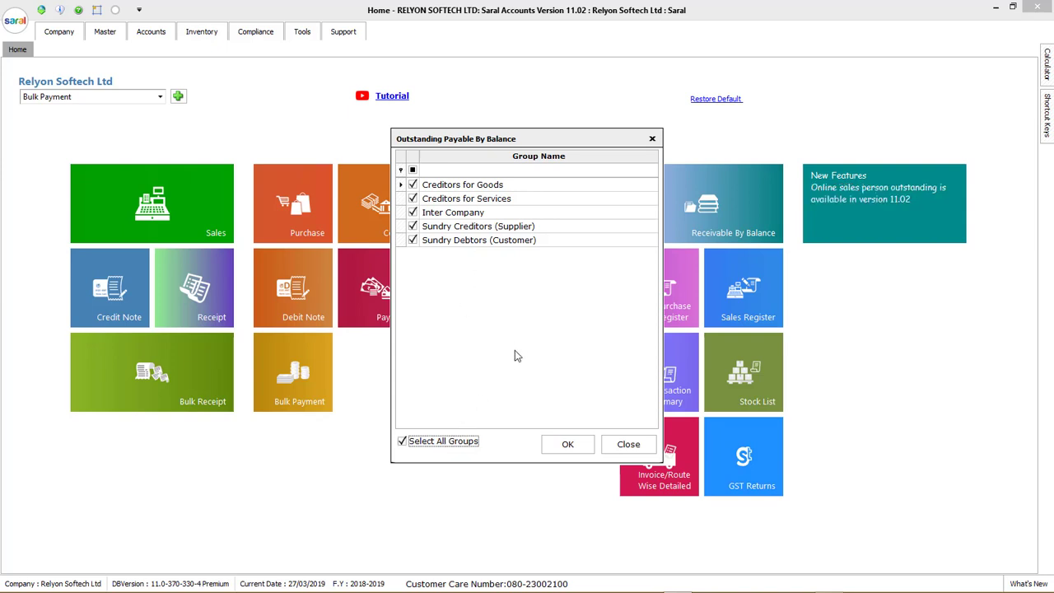
left_click(572, 449)
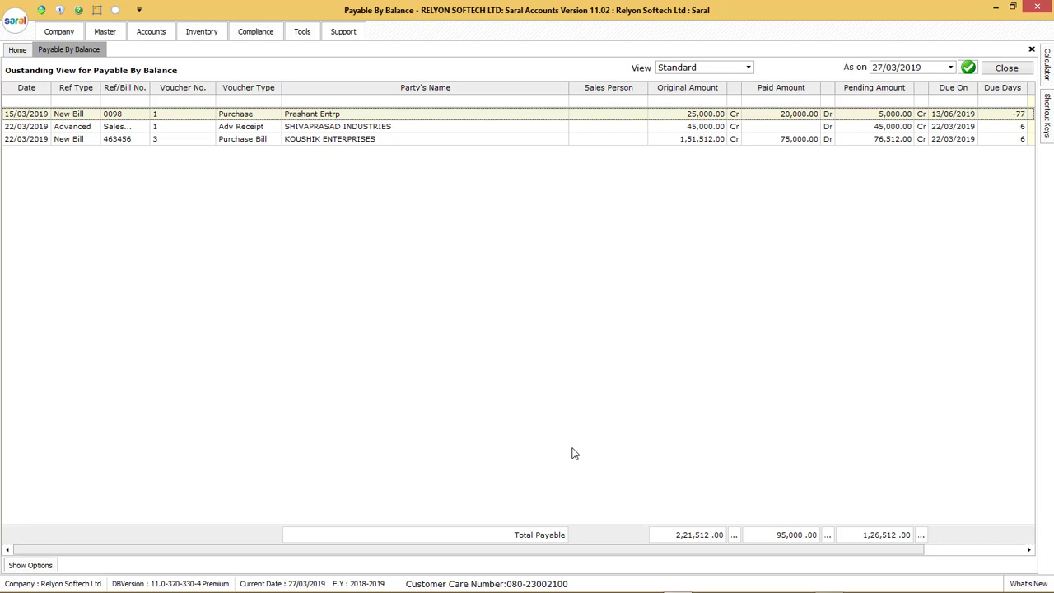
left_click(747, 69)
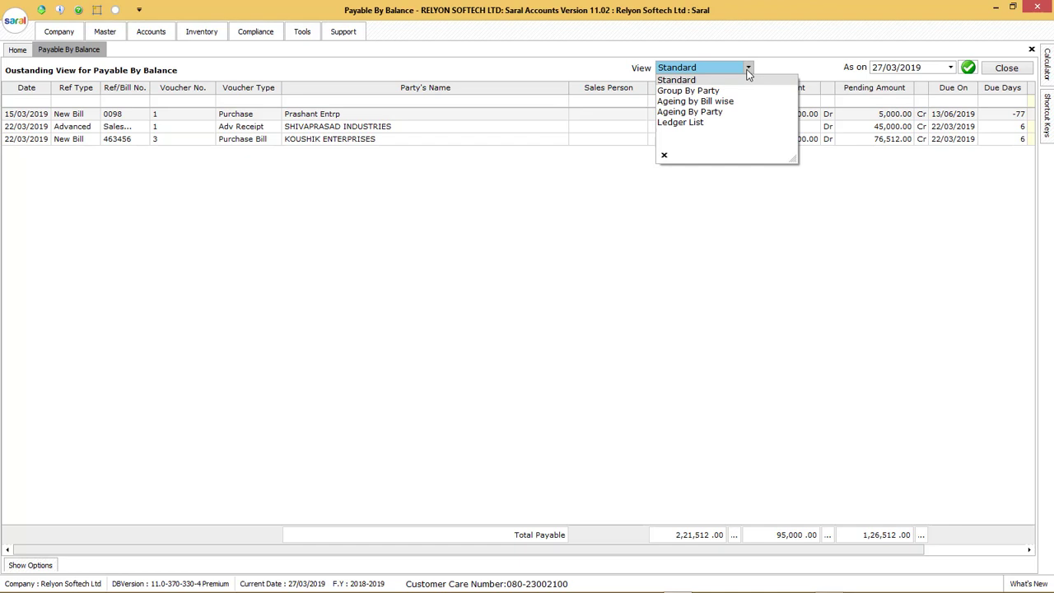
key("Return")
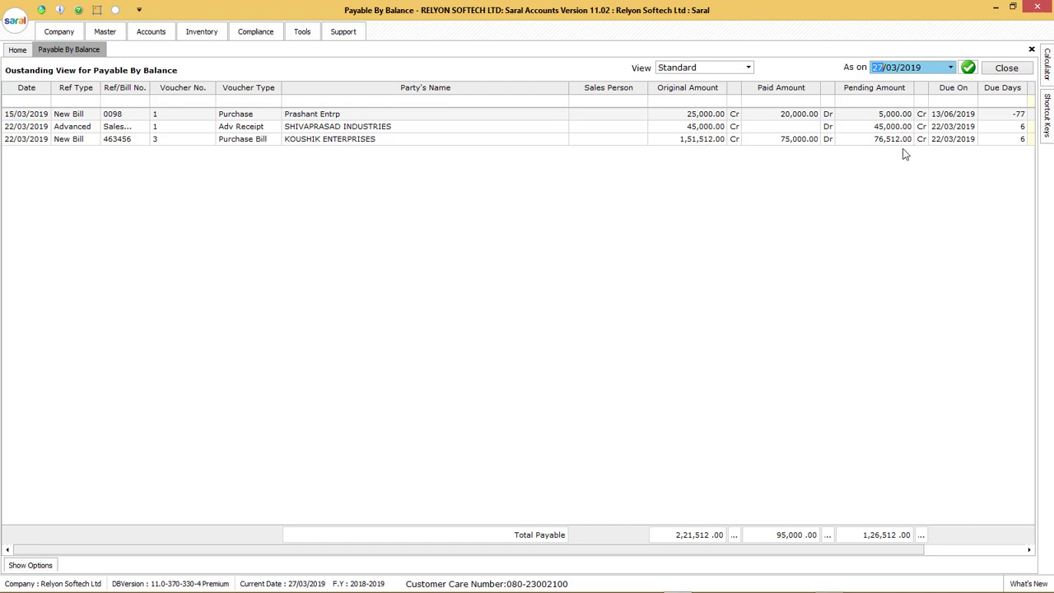
left_click_drag(884, 550, 813, 514)
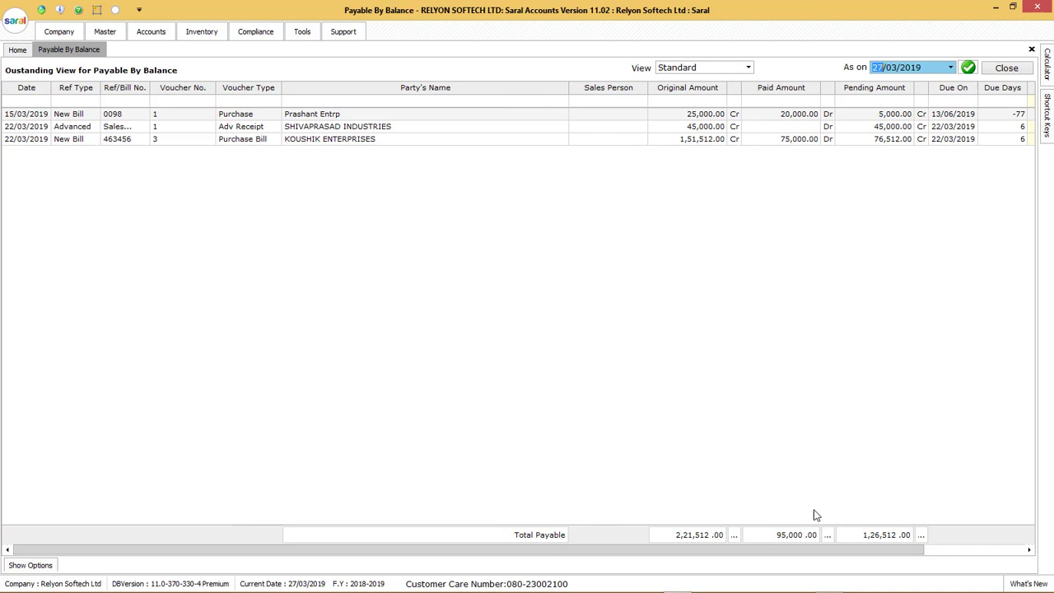
Mark the pending bills of Prashant Entrp and KOUSHIK ENTERPRISES for bulk payment and generate the bulk payment entry from them
left_click(322, 117)
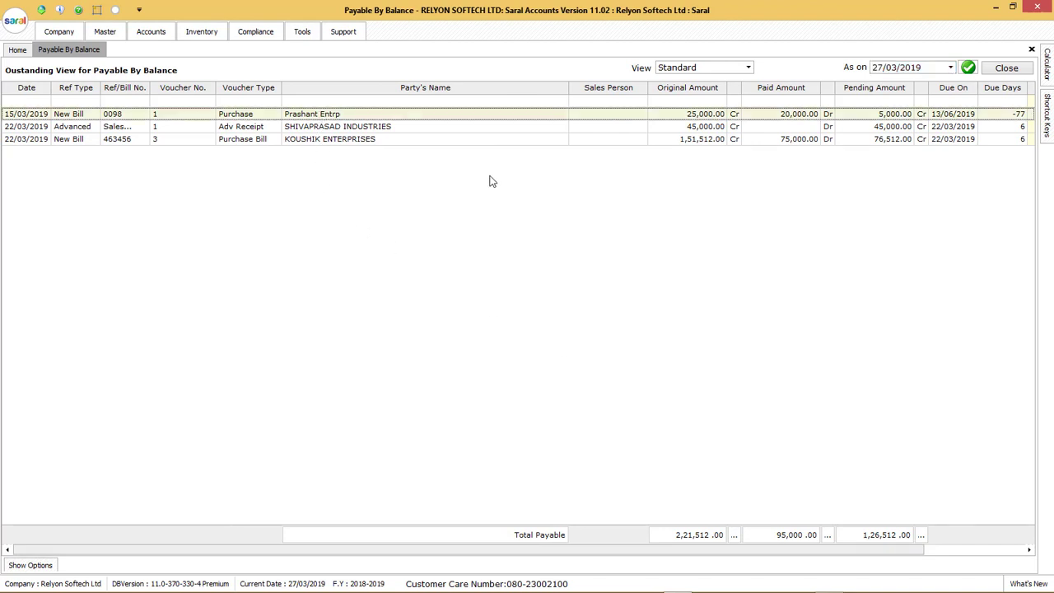
key("alt+b")
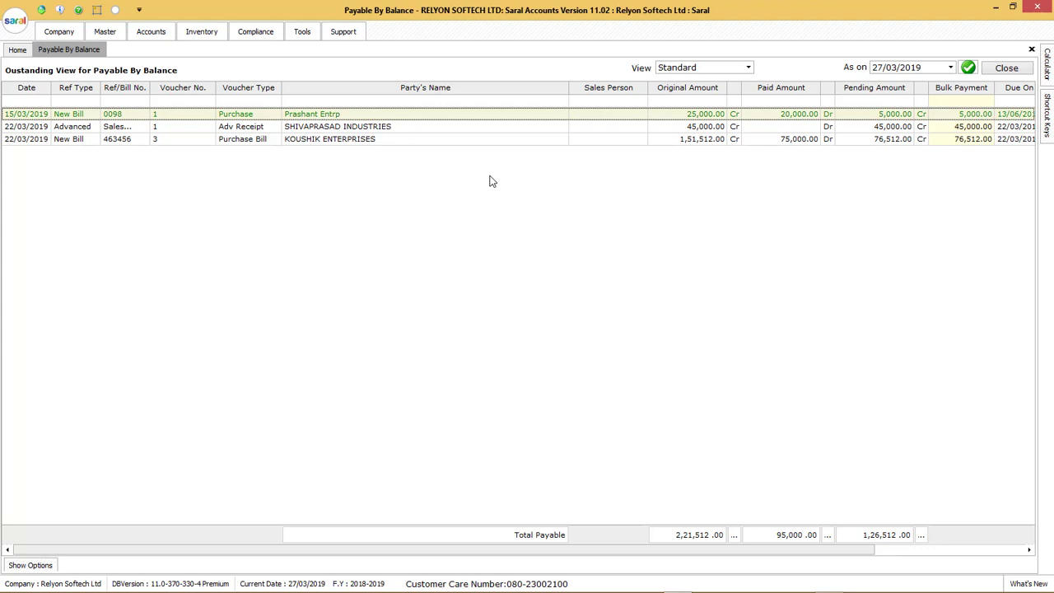
left_click(374, 141)
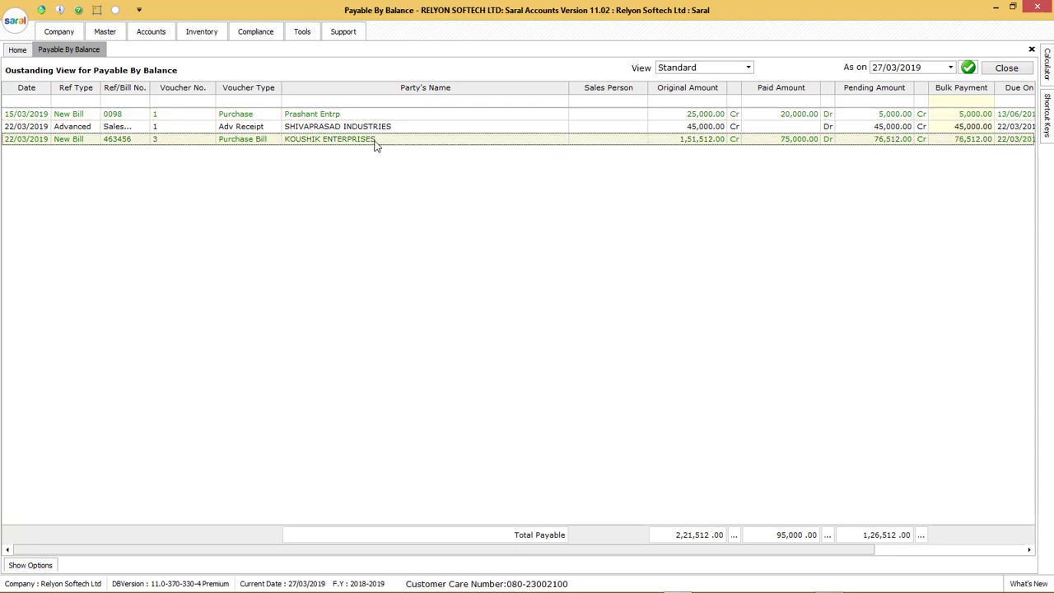
left_click(53, 566)
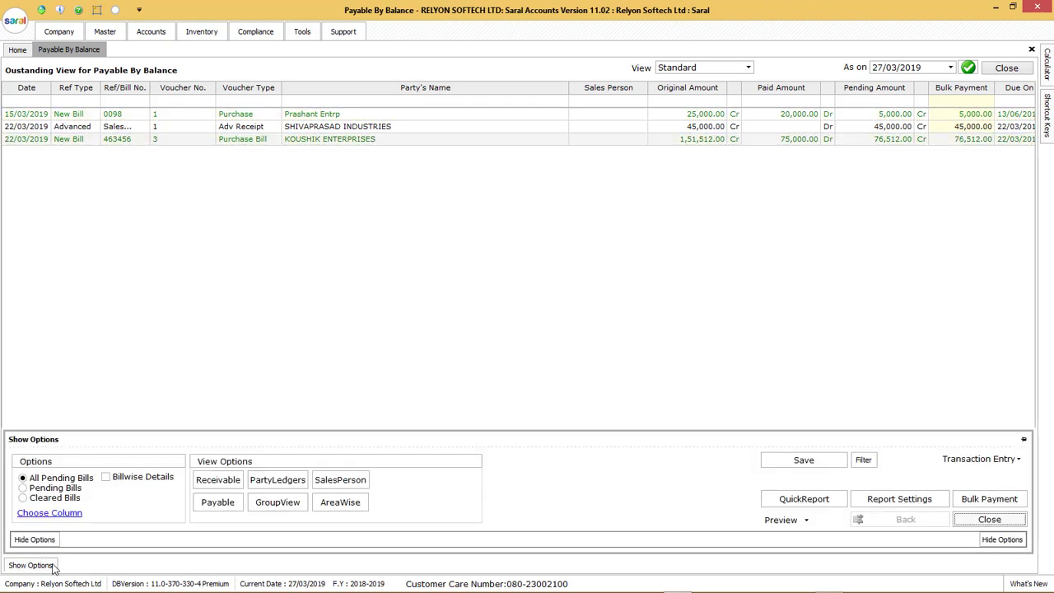
left_click(987, 503)
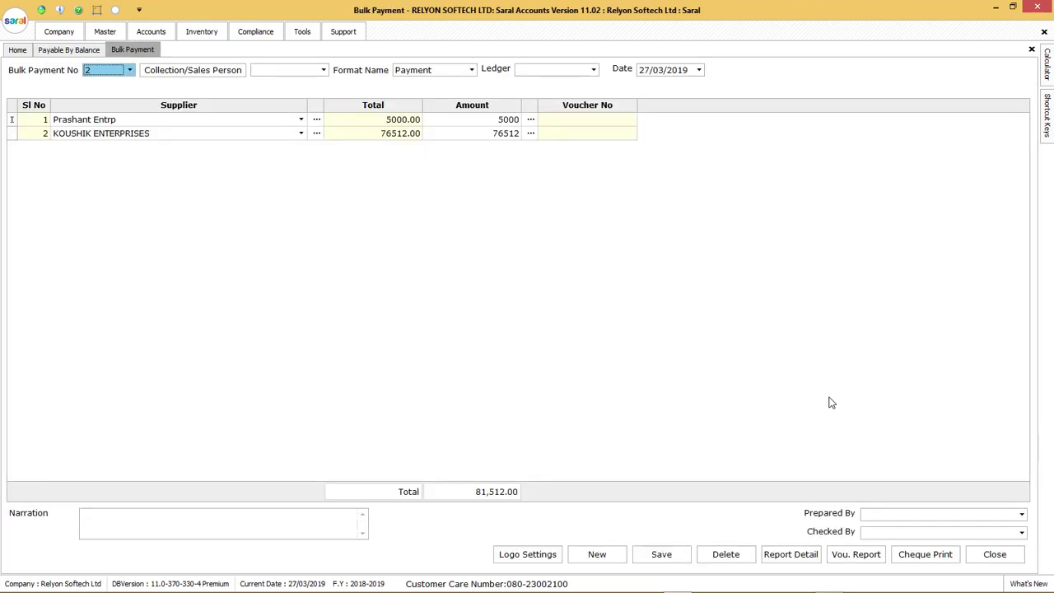
Assign the second listed salesperson to the bulk payment, keep the Payment format, and set the ledger to Bank Name
left_click(323, 70)
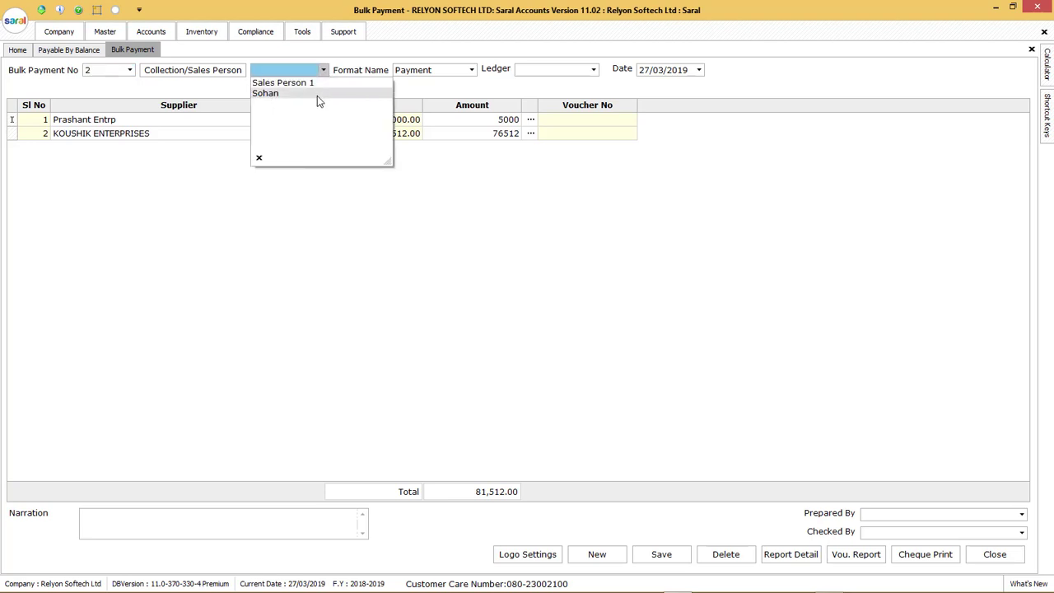
left_click(316, 94)
left_click(472, 72)
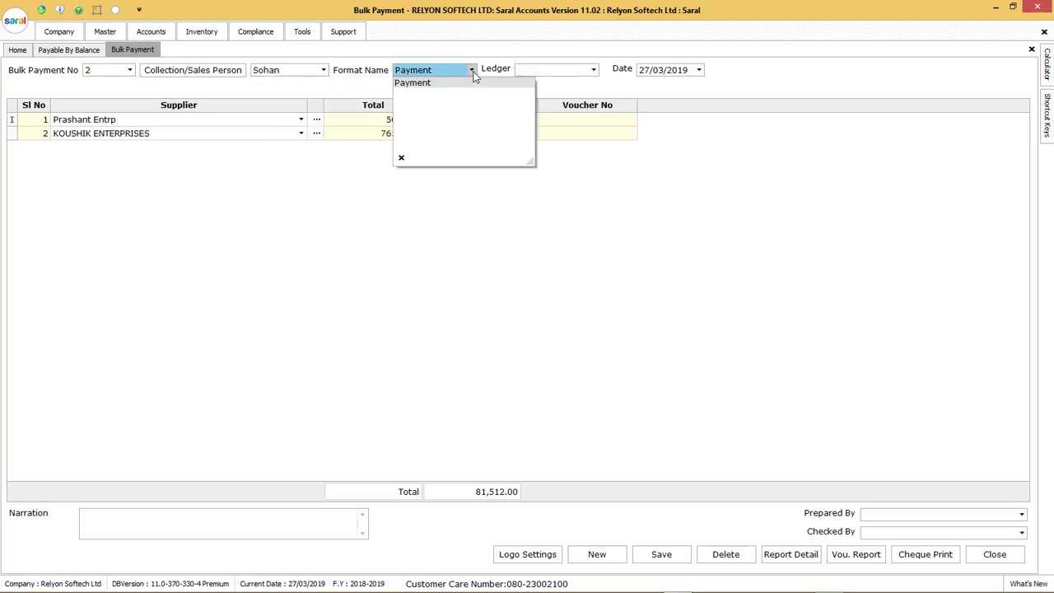
left_click(472, 72)
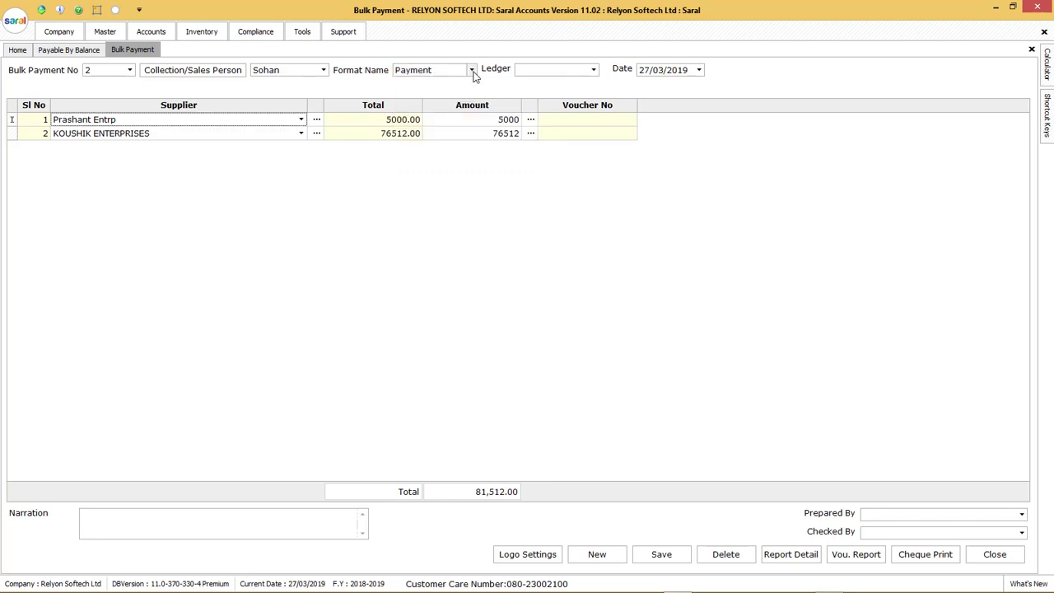
left_click(594, 71)
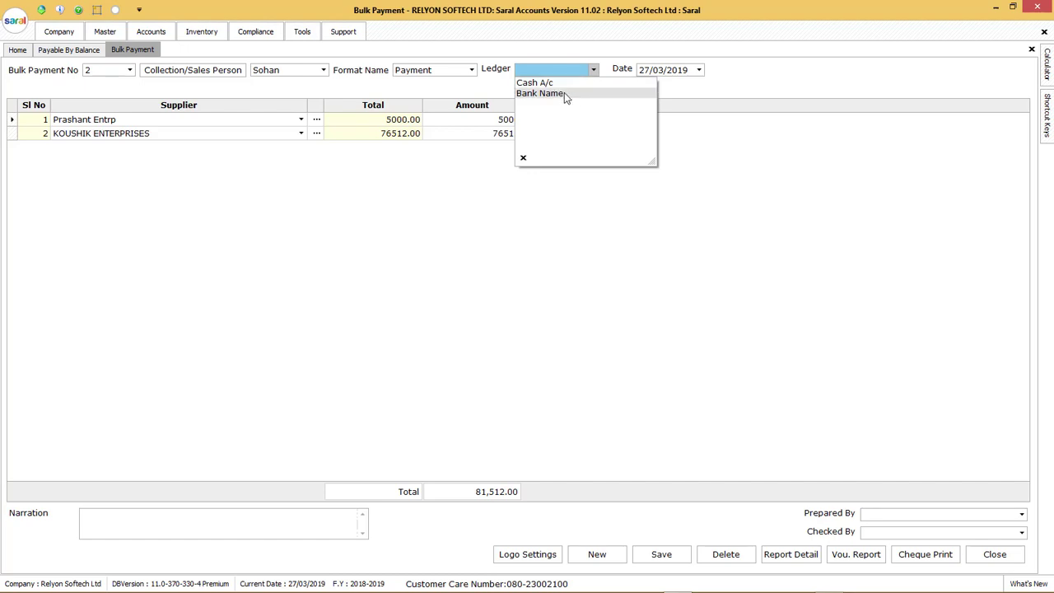
left_click(564, 92)
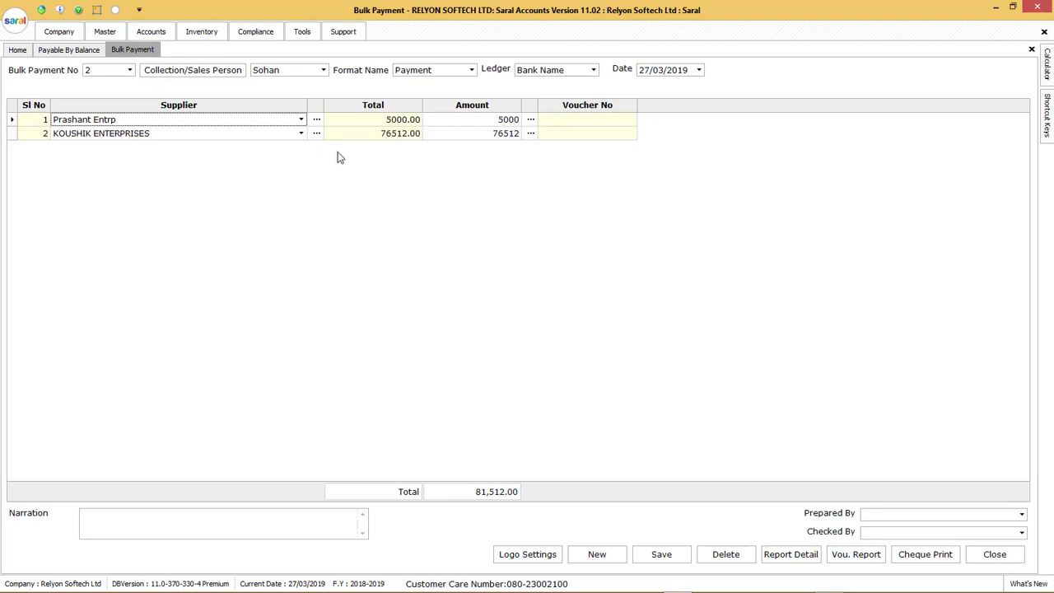
Enter and accept Prashant Entrp's bank details: branch JV Road, instrument type Cheque, cheque number 890, marked A/c Payee
left_click(531, 121)
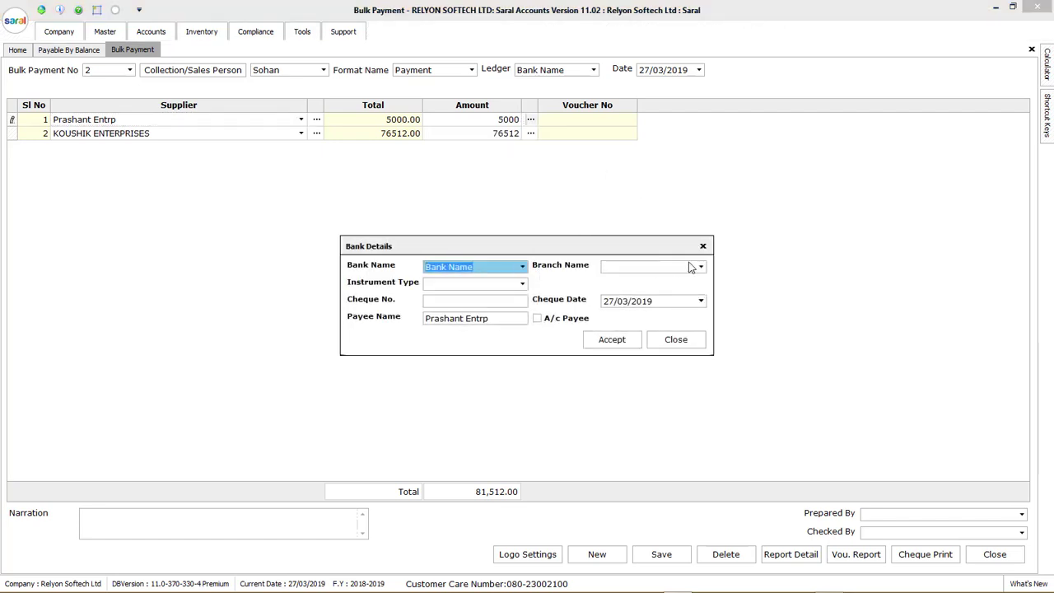
left_click(668, 265)
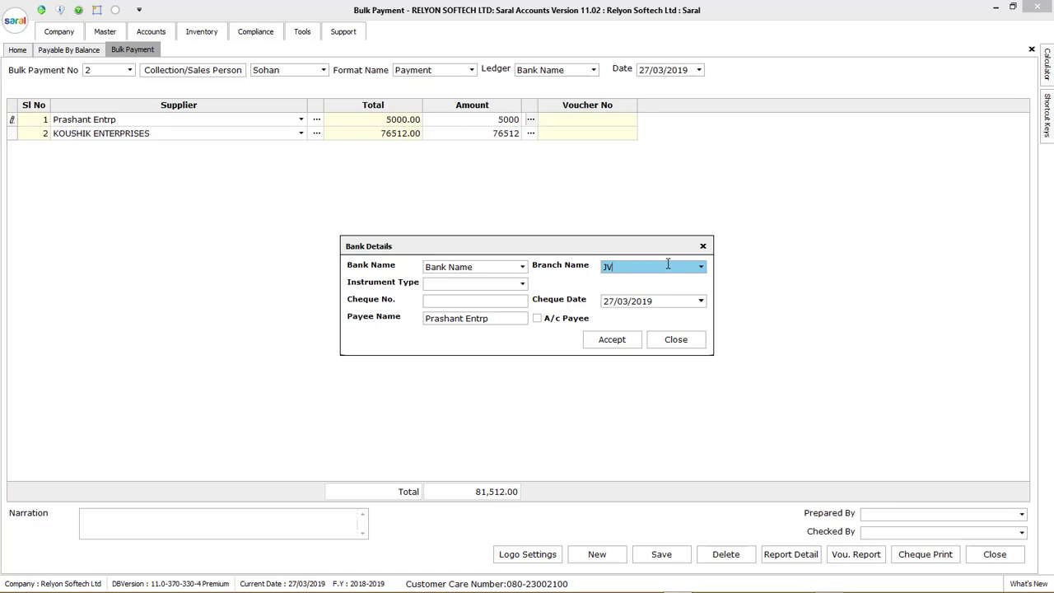
type("JV Road")
left_click(522, 283)
left_click(477, 298)
left_click(475, 301)
type("890")
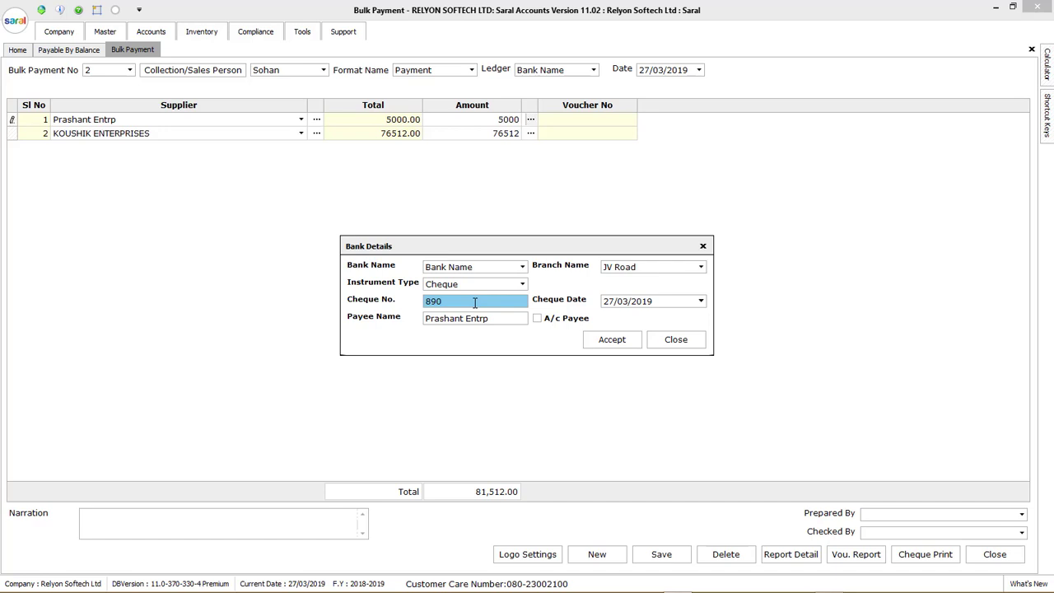
left_click(537, 319)
left_click(611, 339)
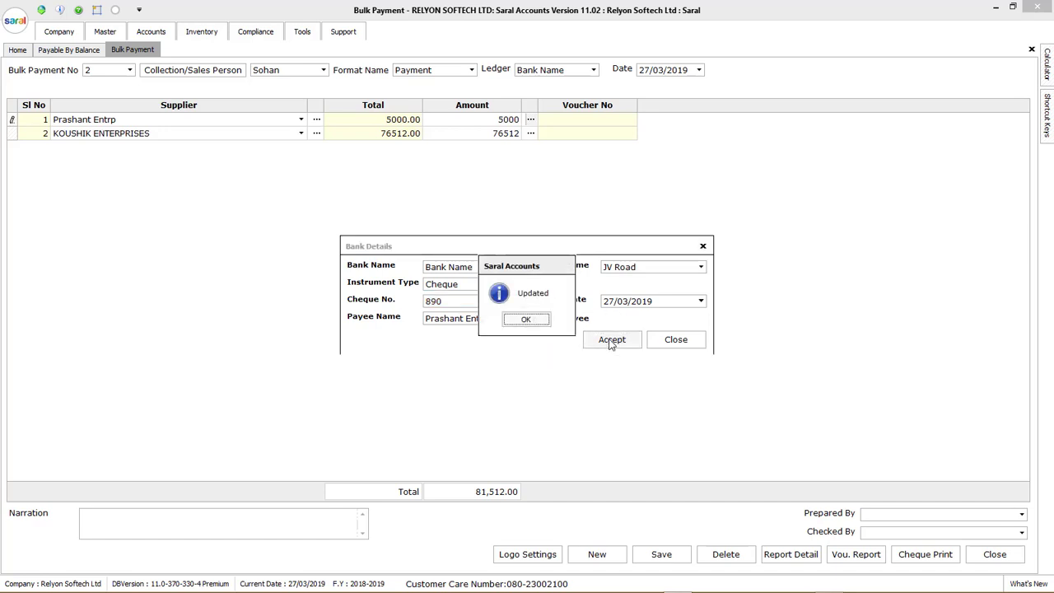
left_click(522, 319)
Set KOUSHIK ENTERPRISES' bank details to instrument type Cheque, marked A/c Payee, and accept them
left_click(530, 133)
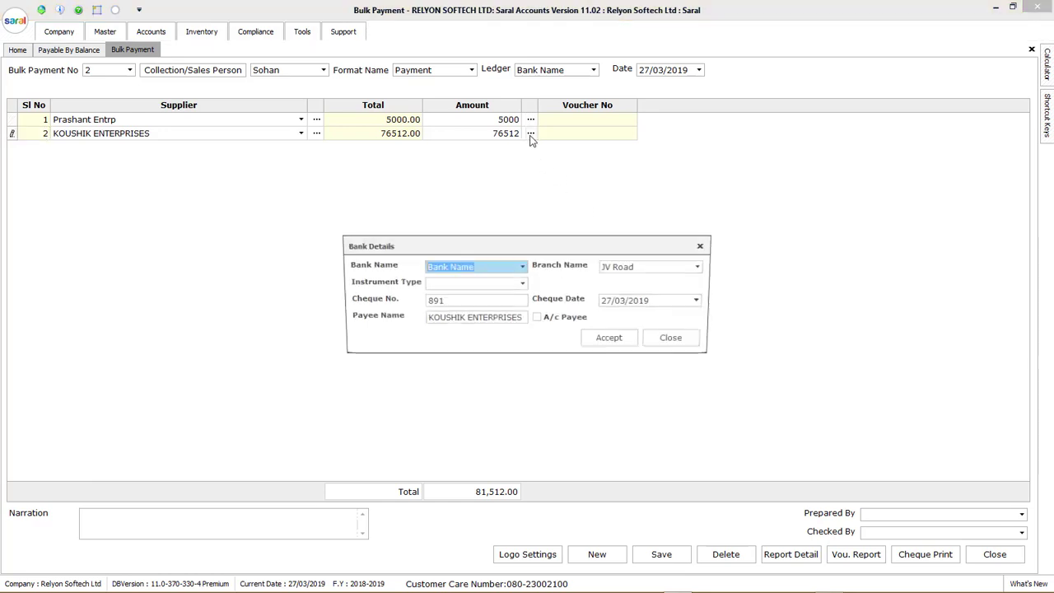
left_click(522, 285)
left_click(464, 296)
left_click(537, 318)
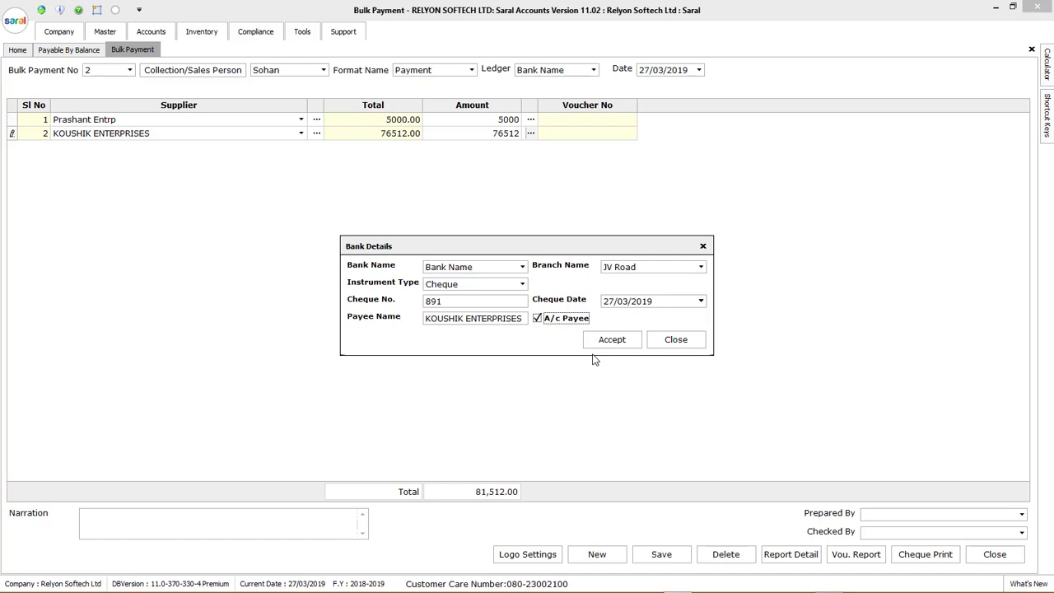
left_click(619, 346)
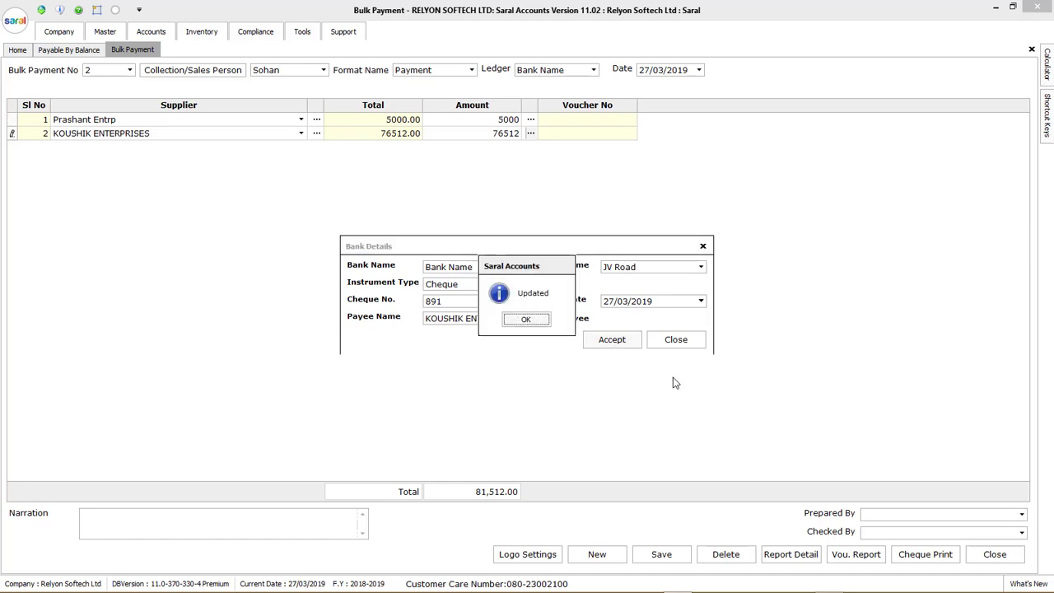
key("Return")
Add the narration "Being payment made" and save the bulk payment
left_click(332, 527)
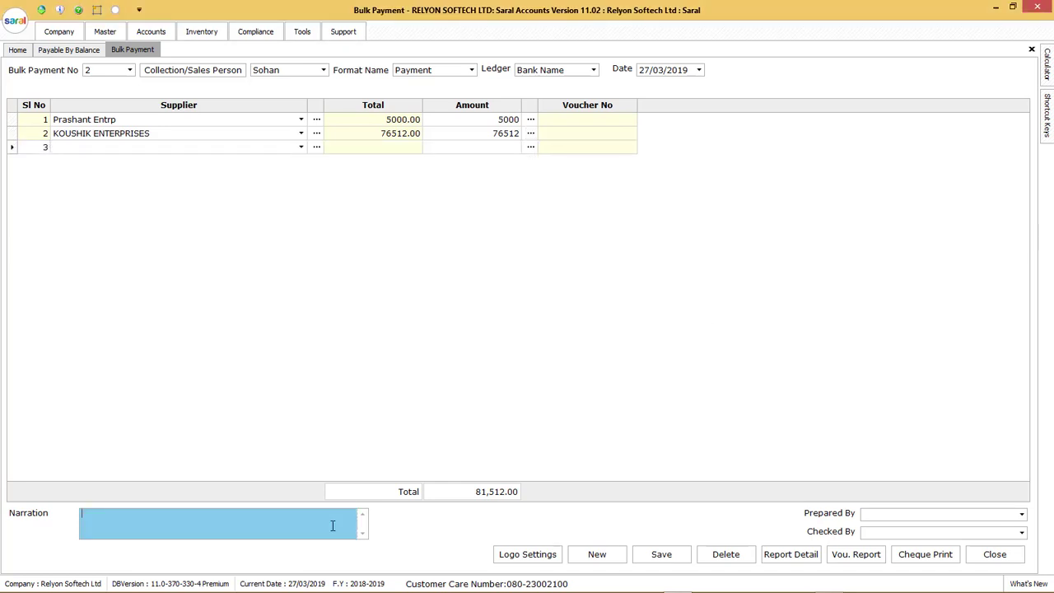
type("Being payment made")
left_click(652, 558)
key("Return")
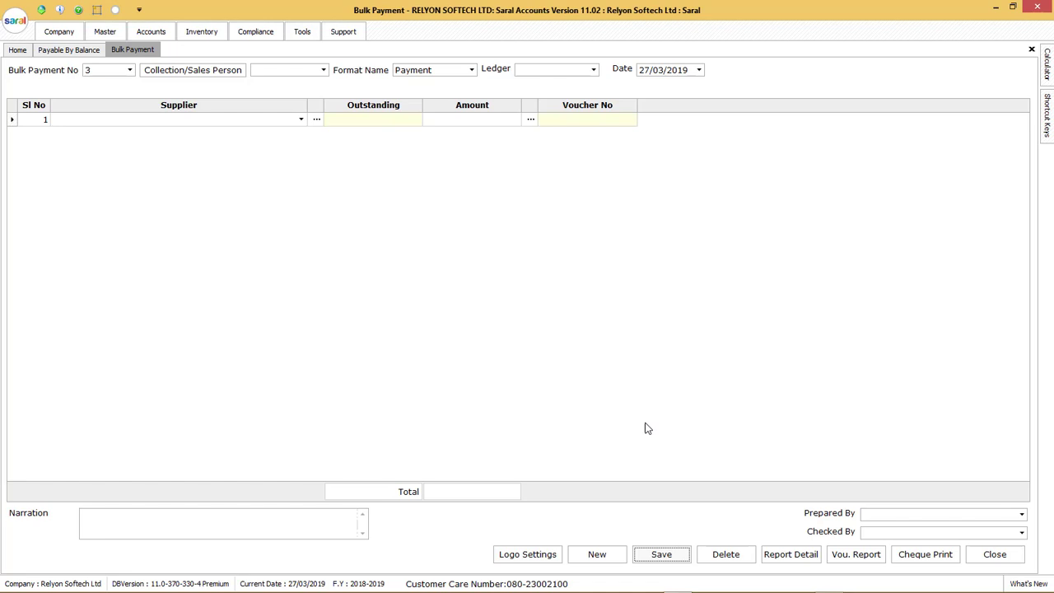
Load saved bulk payment number 2, preview its voucher report for vouchers 4 to 5, and close the report
left_click(129, 70)
left_click(109, 84)
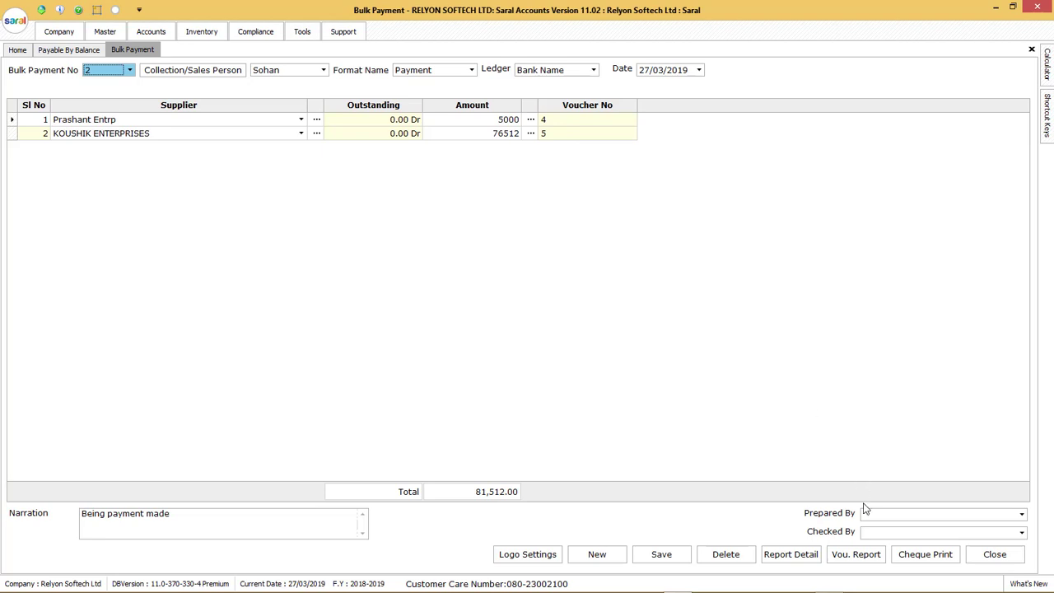
left_click(860, 554)
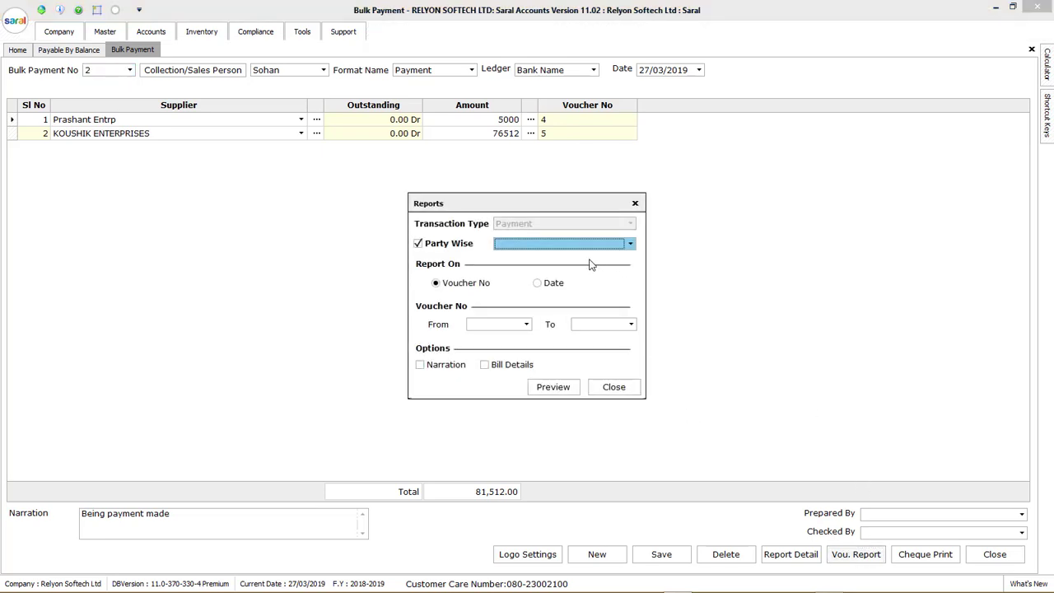
left_click(631, 245)
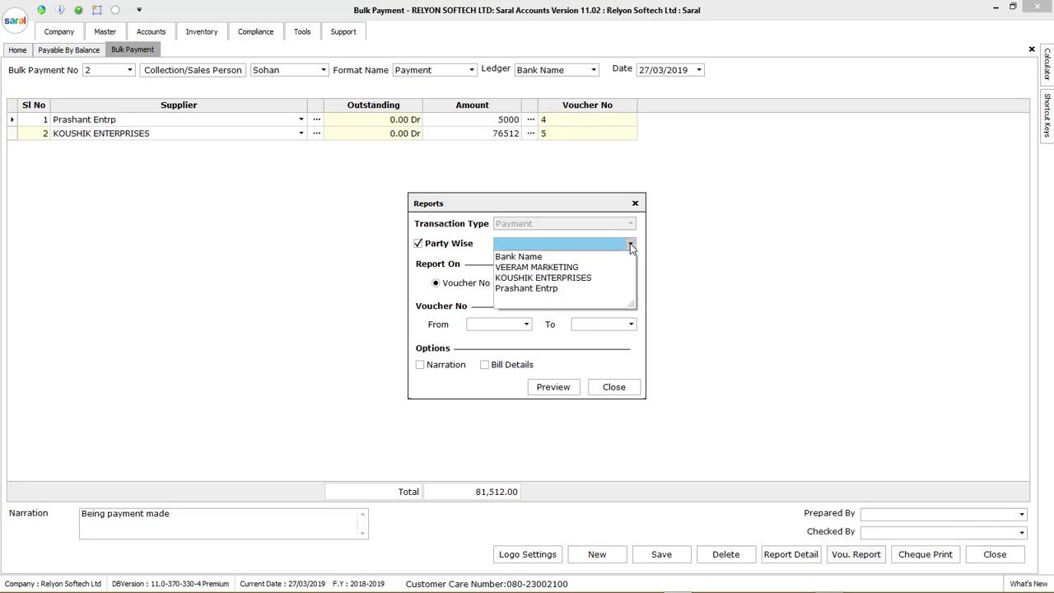
left_click(630, 244)
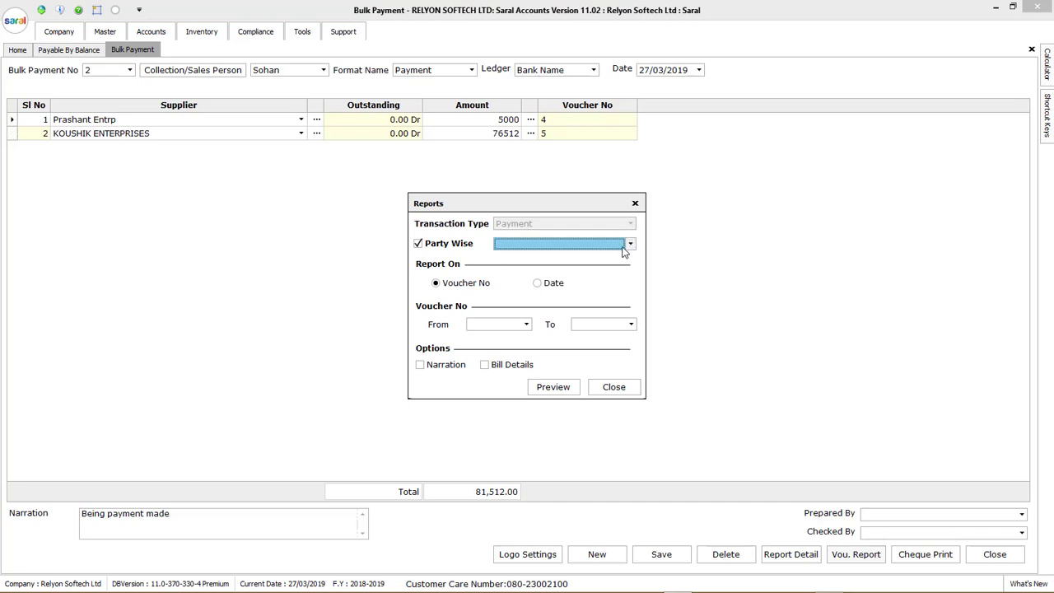
left_click(527, 326)
left_click(499, 368)
left_click(630, 325)
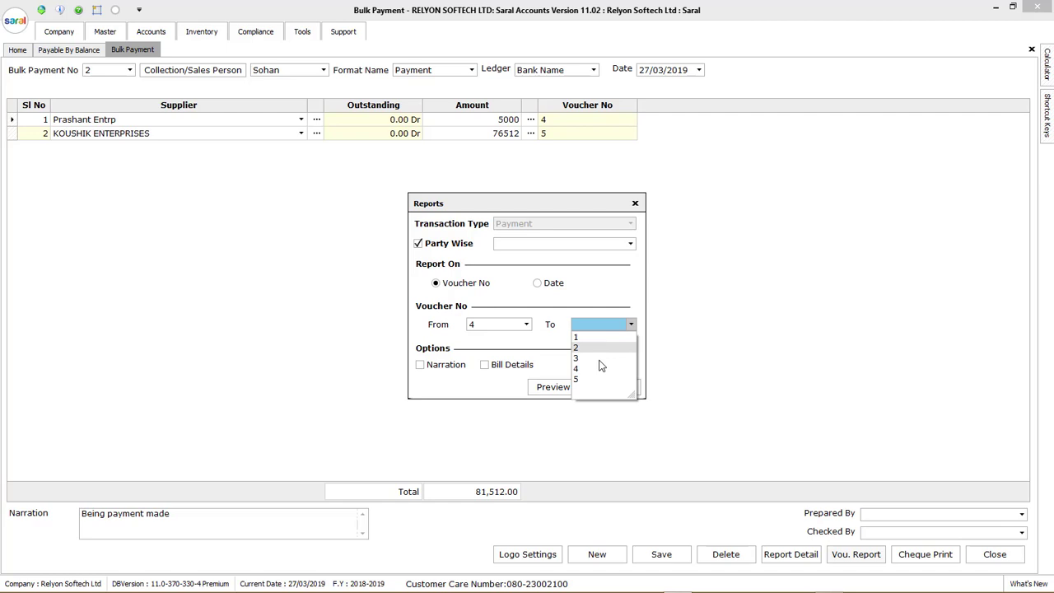
left_click(599, 379)
left_click(553, 387)
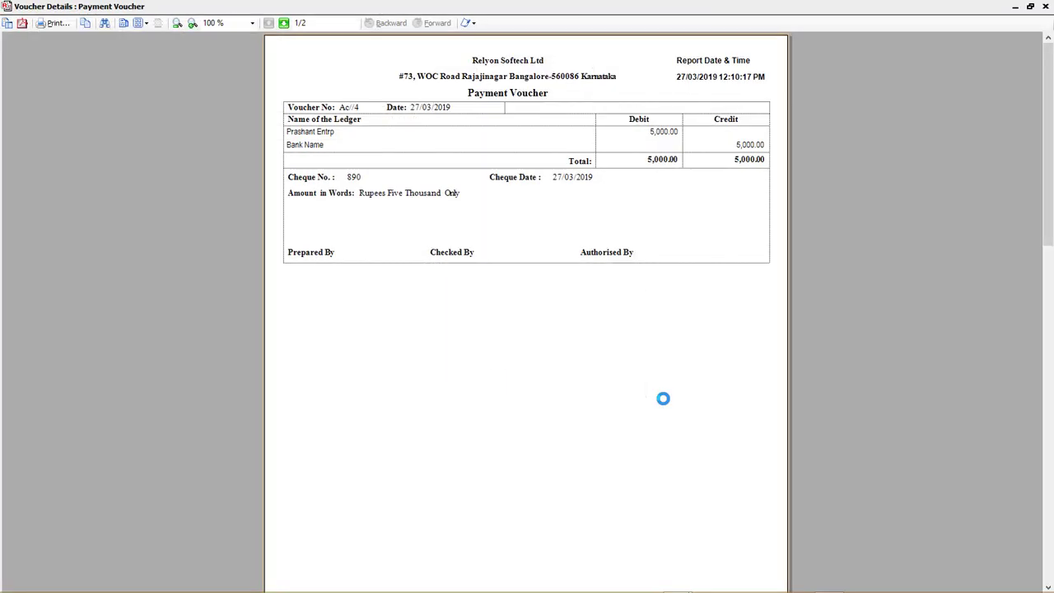
key("Escape")
left_click(613, 387)
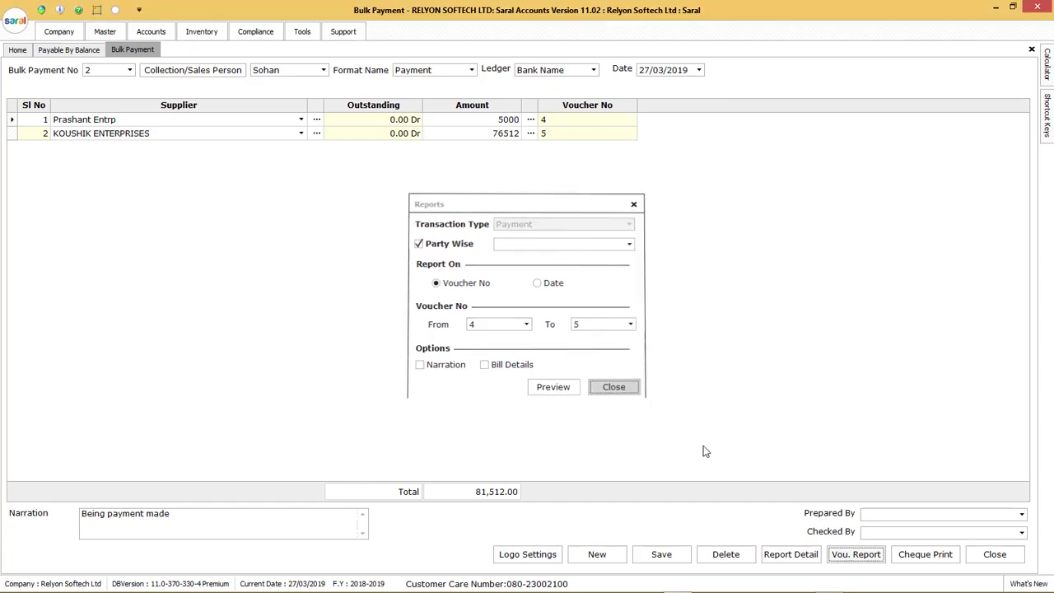
Review the bulk payment's detail report and the cheque print selection for vouchers 4 and 5, closing each one
left_click(795, 556)
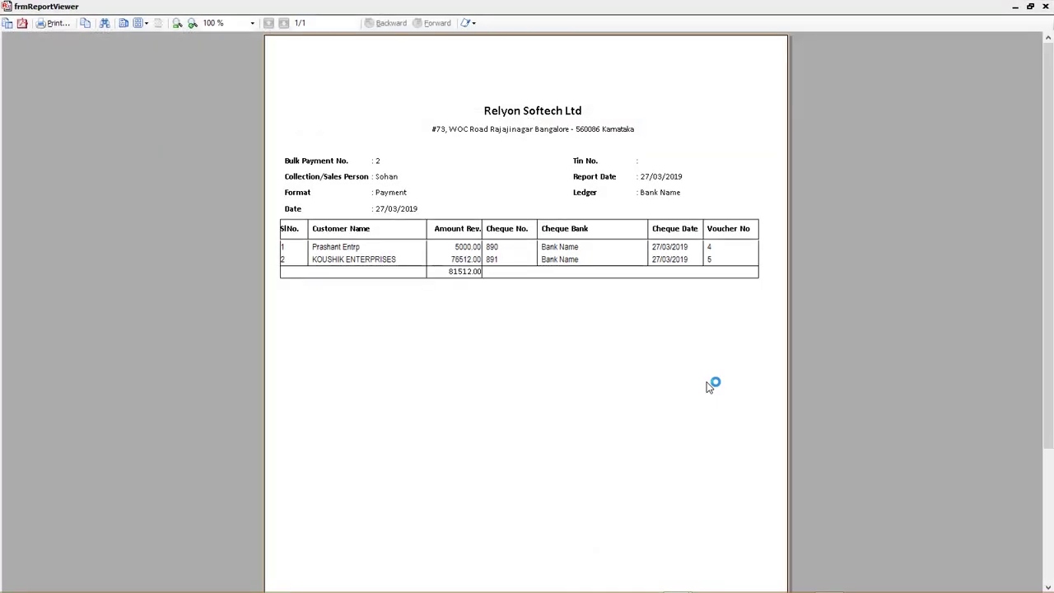
key("Escape")
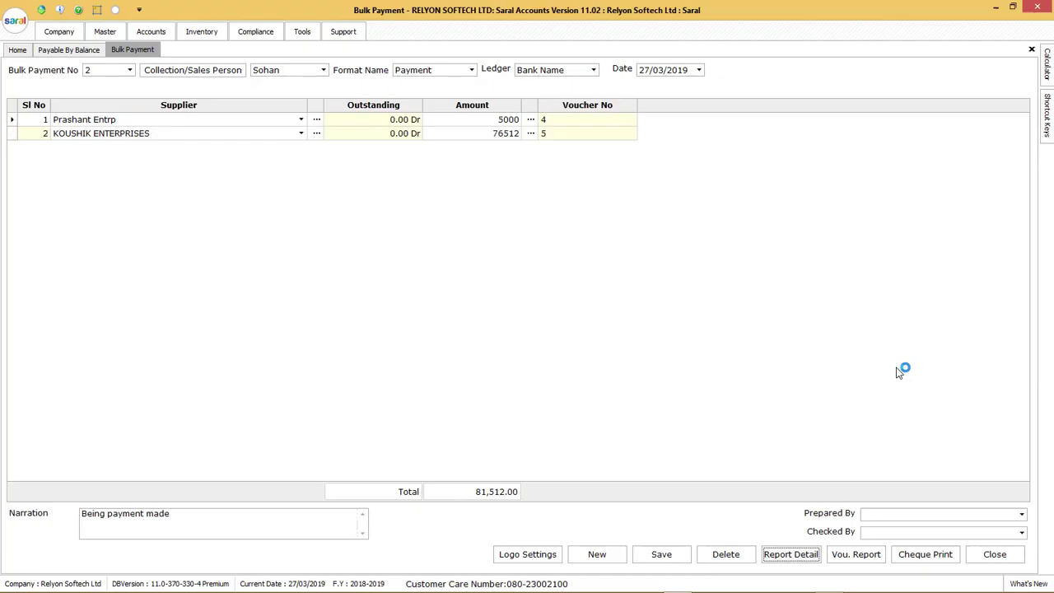
left_click(925, 554)
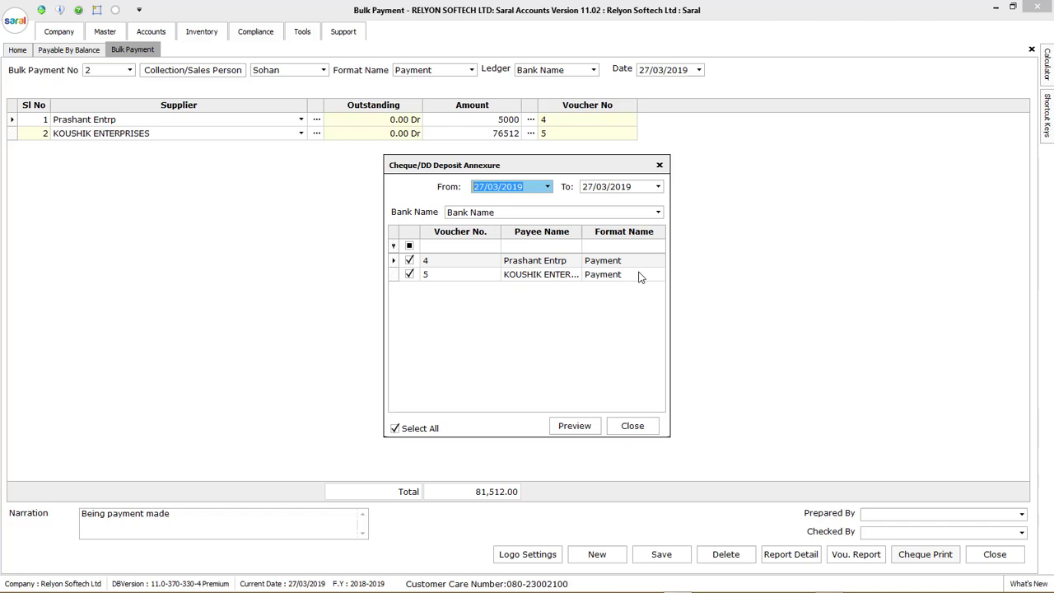
left_click(573, 425)
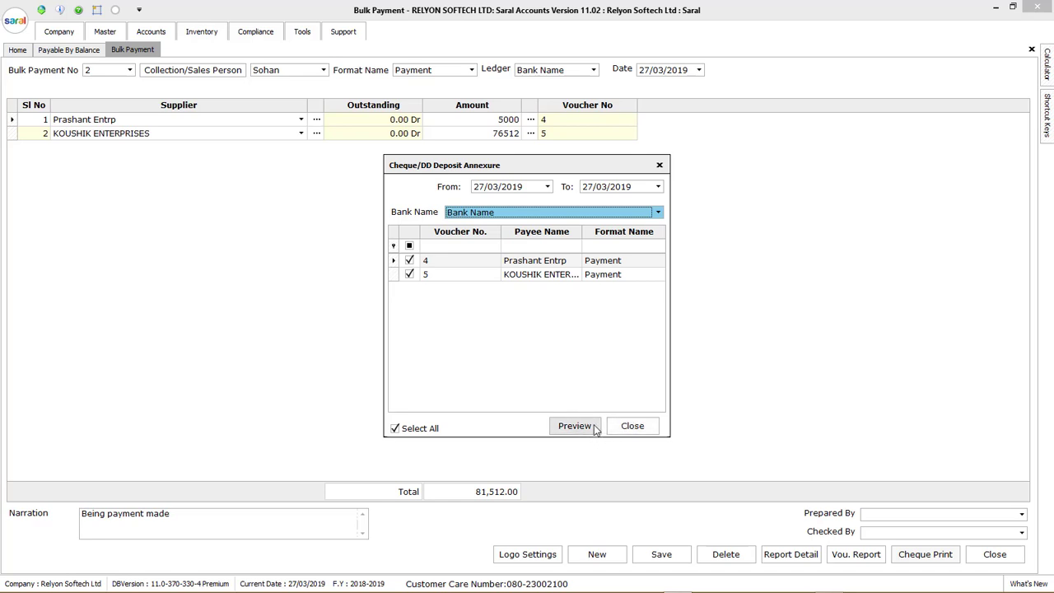
left_click(629, 428)
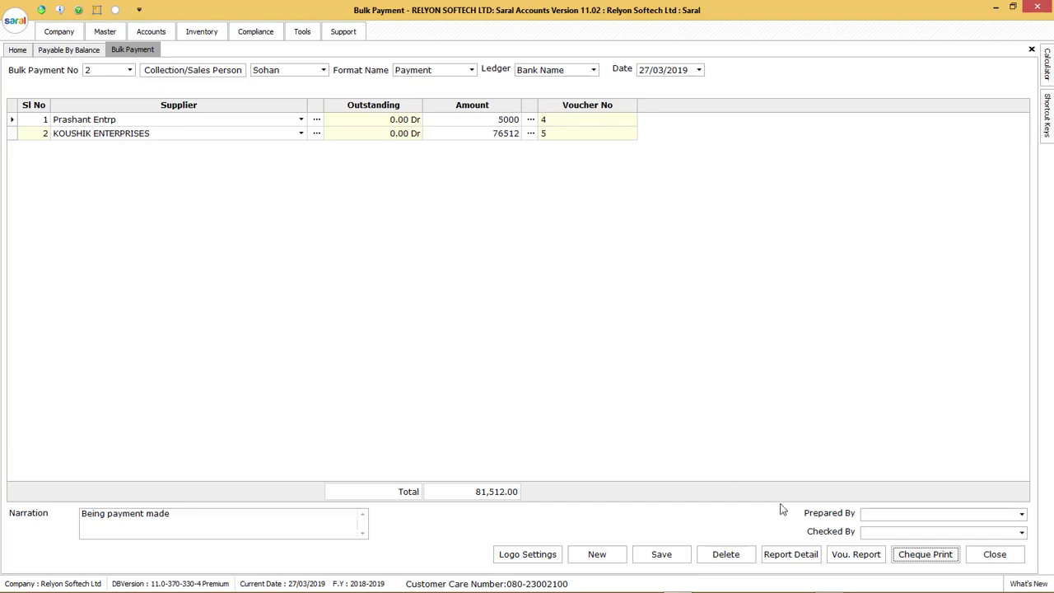
Close the bulk payment, the Payable By Balance view and its group selection to return to the home page
left_click(987, 556)
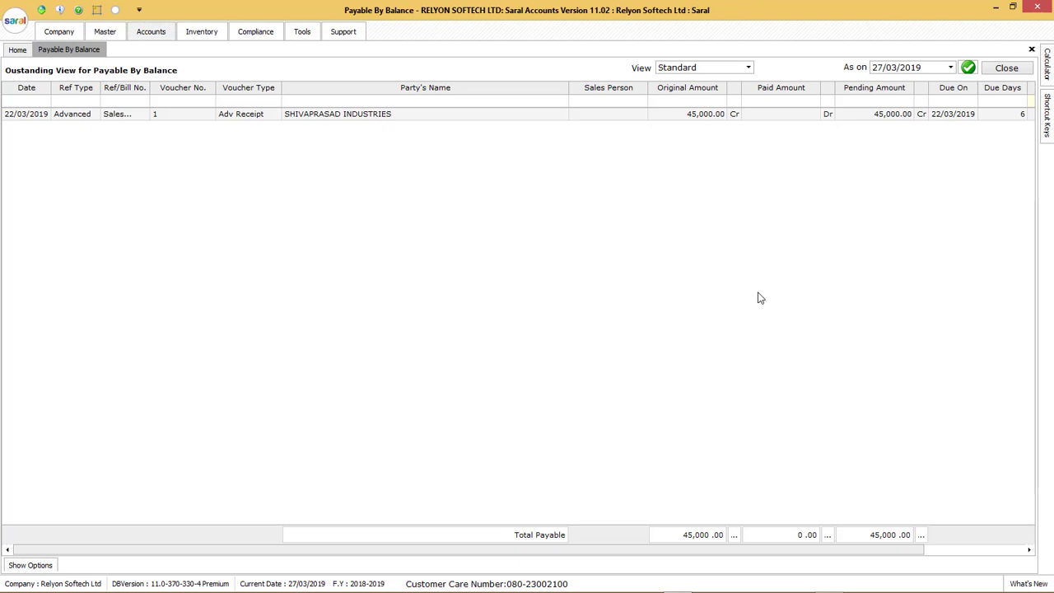
left_click(1023, 70)
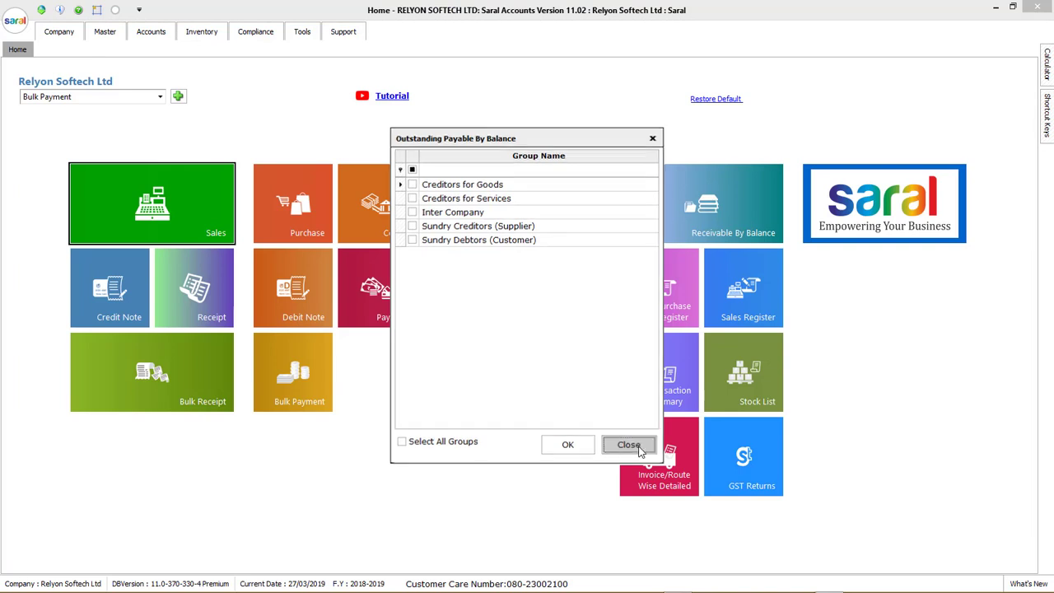
left_click(629, 446)
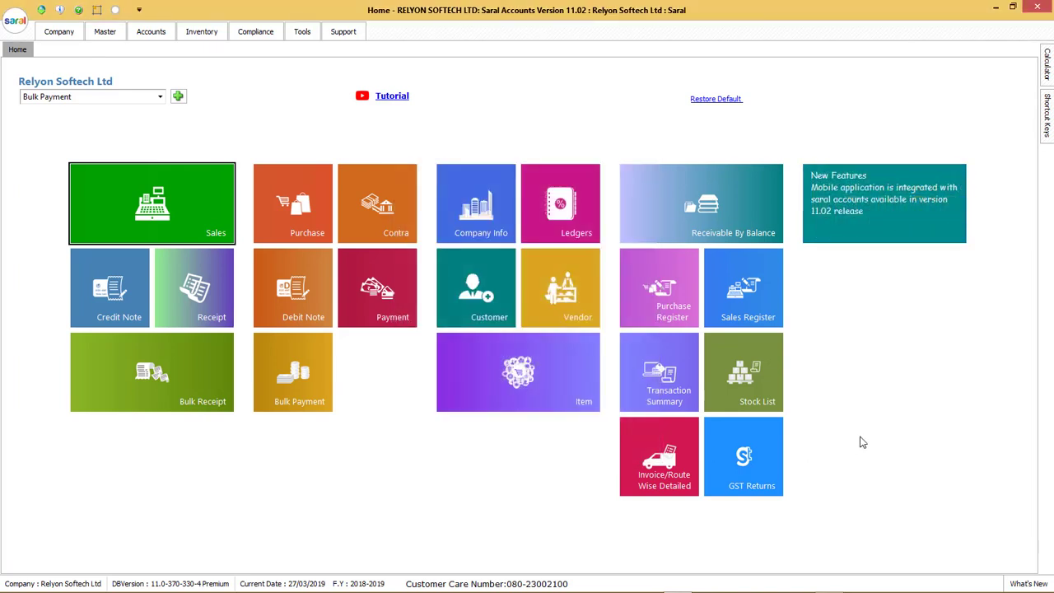